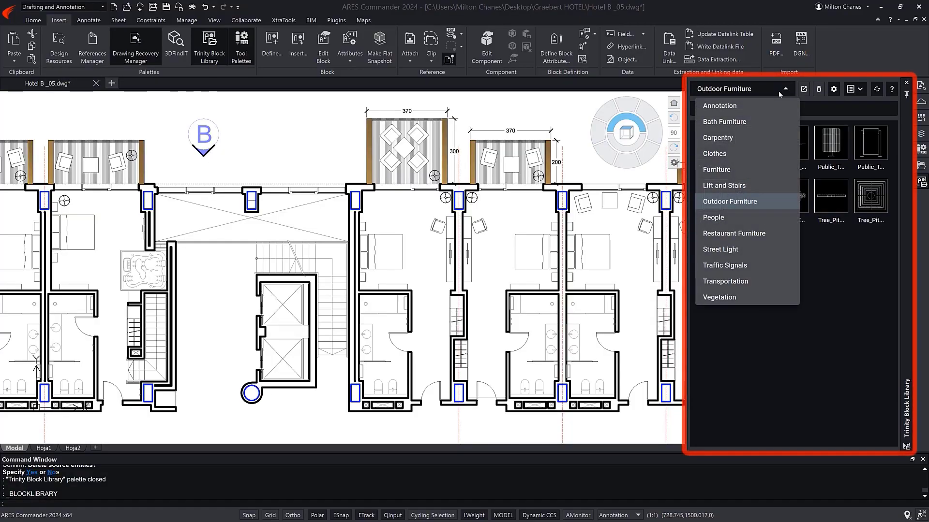
- Show the Restaurant Furniture category in the block palette, with block names under the thumbnails
left_click(723, 152)
left_click(769, 91)
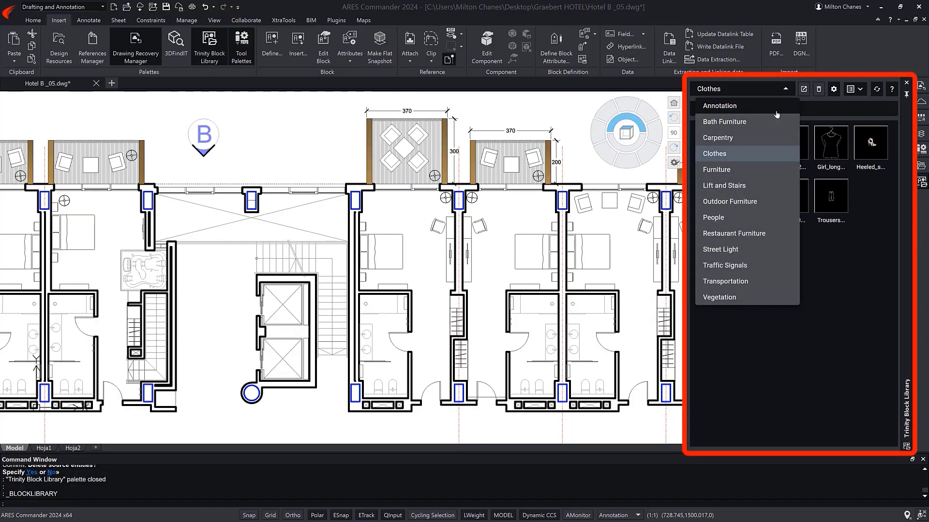
left_click(725, 232)
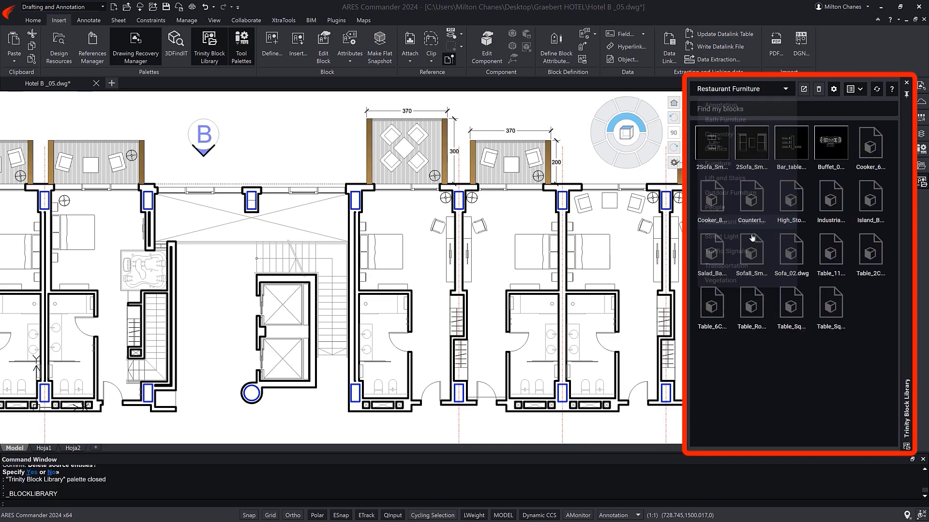
left_click(854, 89)
left_click(855, 119)
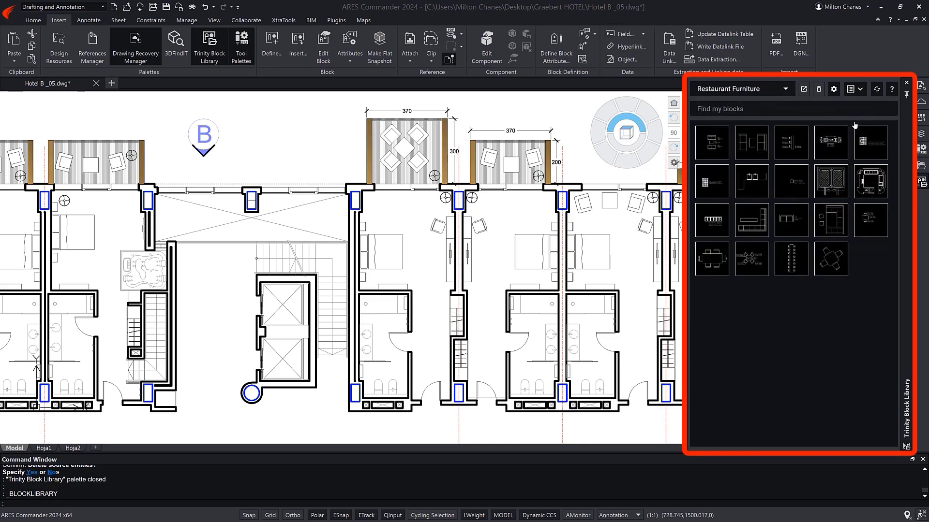
left_click(854, 89)
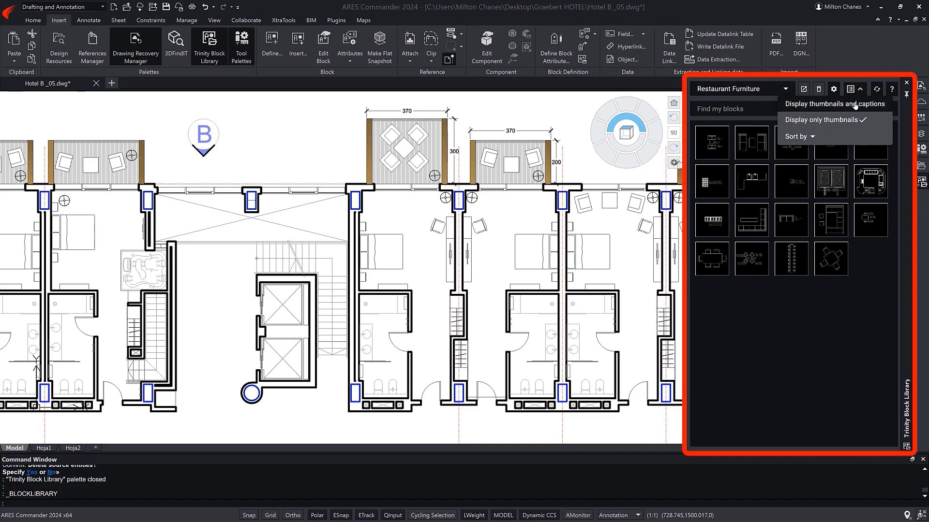
left_click(855, 104)
- Search 'tabl' and insert 2Sofa_Small_Table_01 in the stair hall at default scale and angle
left_click(843, 107)
type("ta")
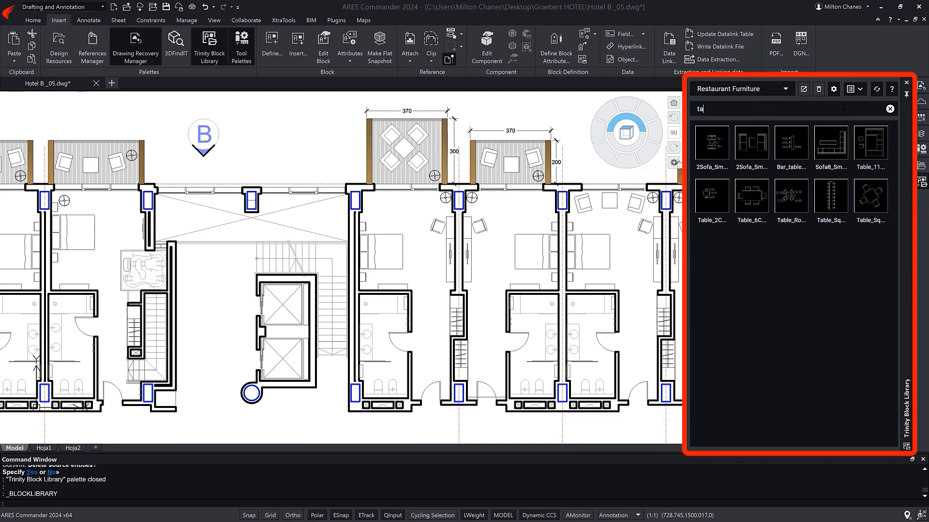
type("bl")
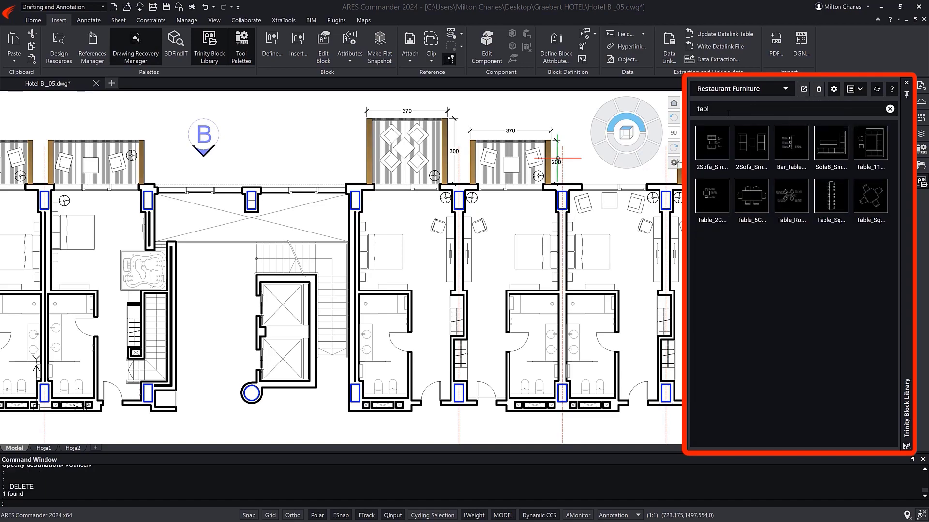
left_click_drag(711, 144, 587, 171)
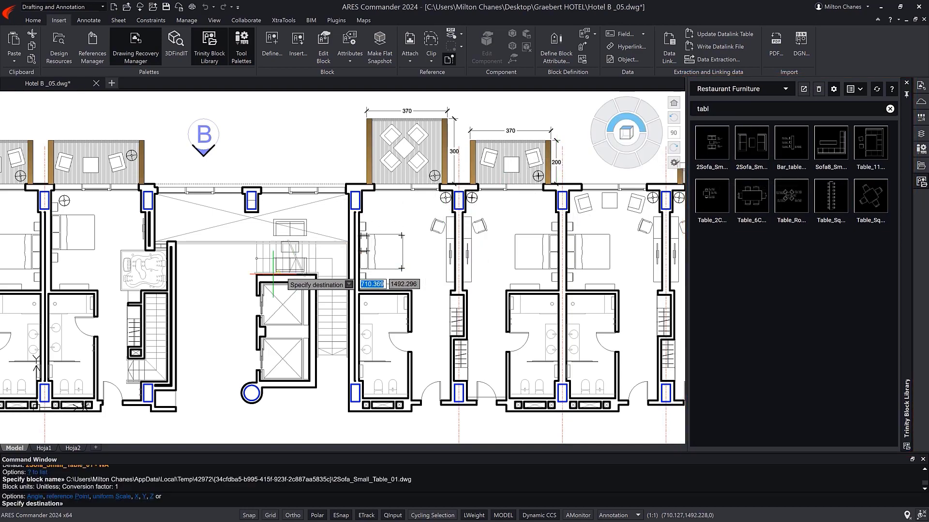
left_click(181, 337)
key("Return")
key("Return")
key("Return")
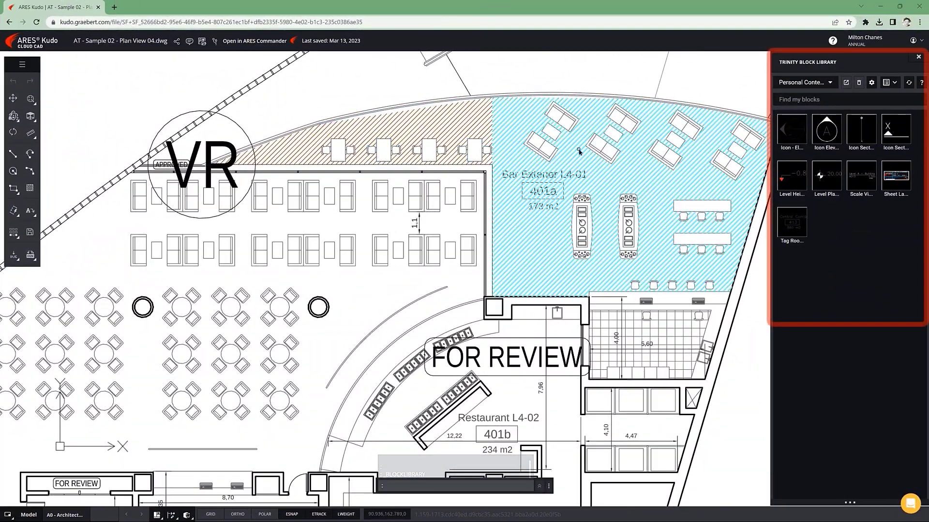
- Switch the Trinity Block Library panel's category to Carpentry
left_click(806, 82)
left_click(826, 140)
left_click(826, 141)
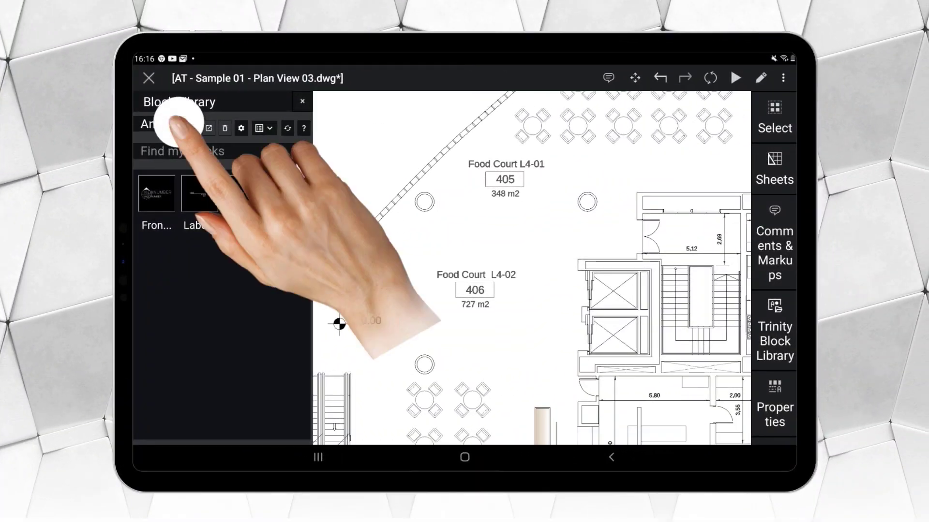
- Insert the second Restaurant Furniture sofa block beside the 20.00 marker, keeping default scale and angle 0
left_click(179, 124)
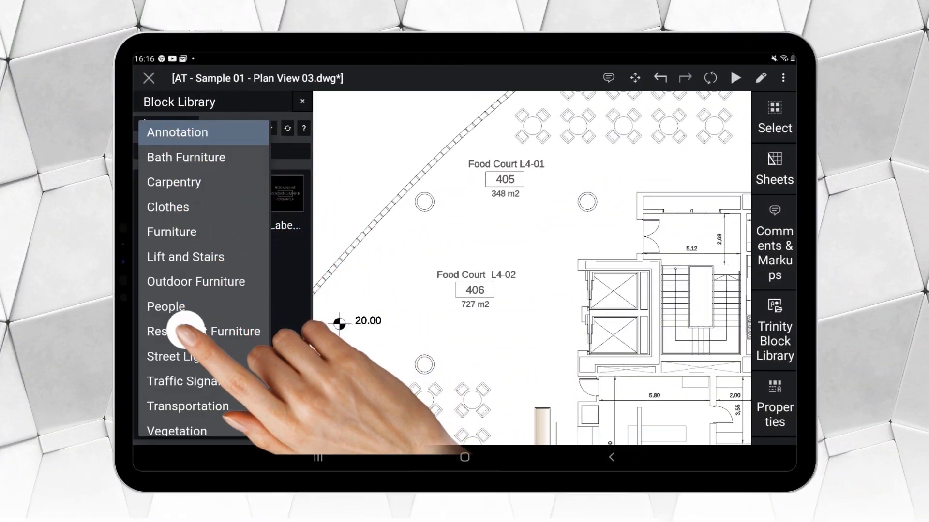
left_click(180, 331)
left_click(200, 193)
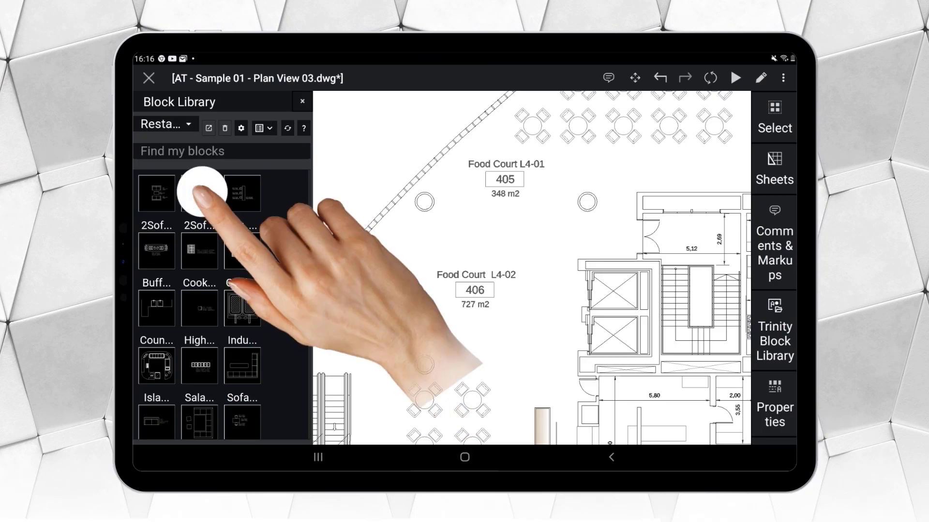
left_click(231, 213)
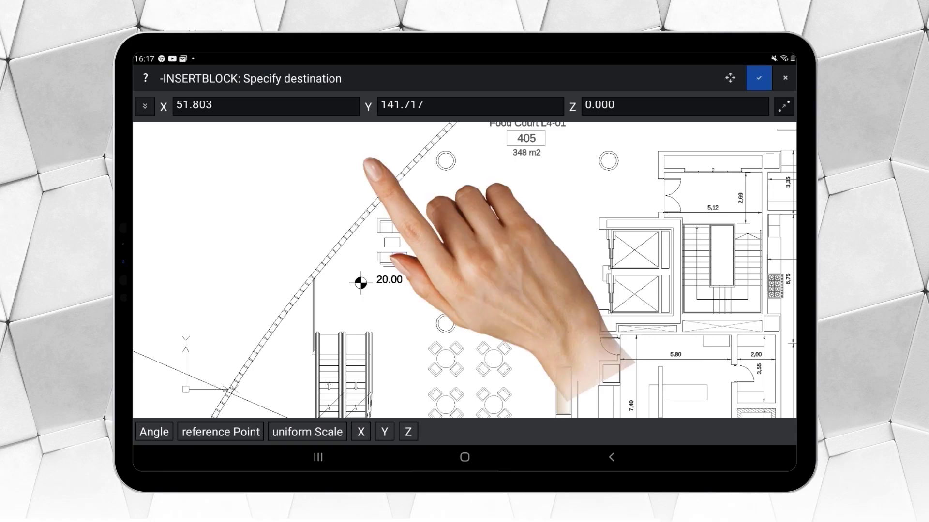
left_click_drag(378, 167, 365, 183)
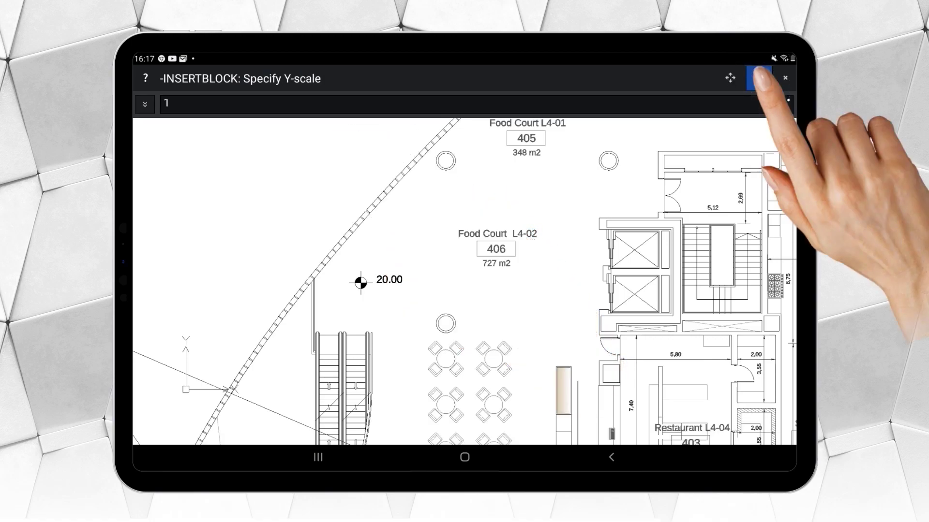
left_click(758, 78)
left_click(758, 78)
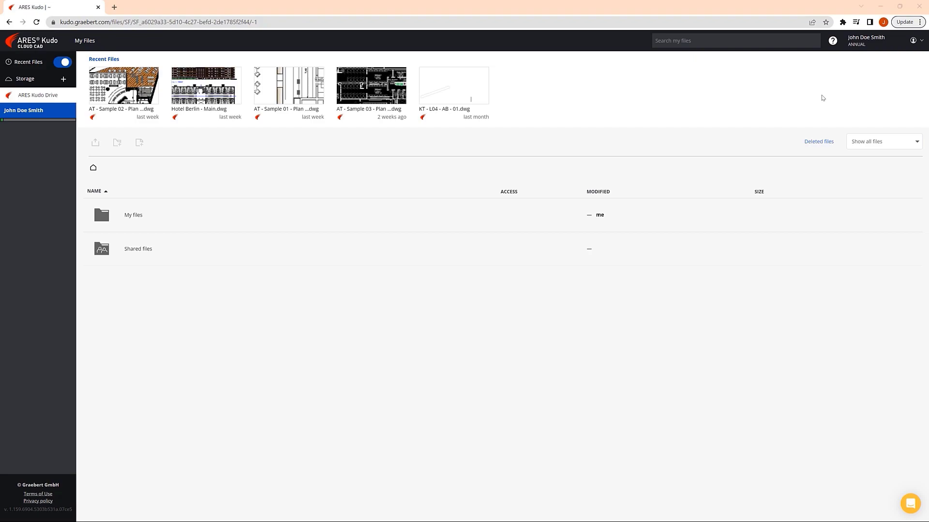
- Go to the account's Resources page and show the Trinity Block Library folders
left_click(822, 98)
left_click(917, 41)
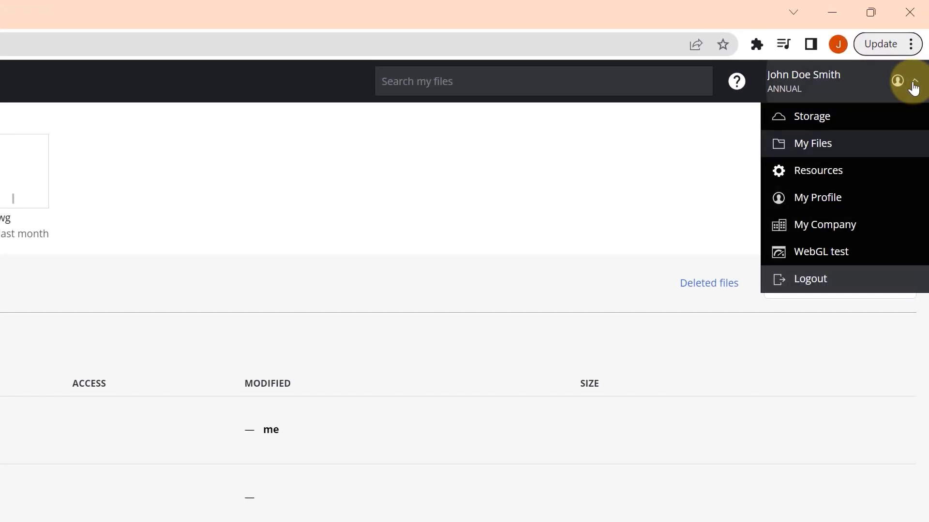
left_click(853, 173)
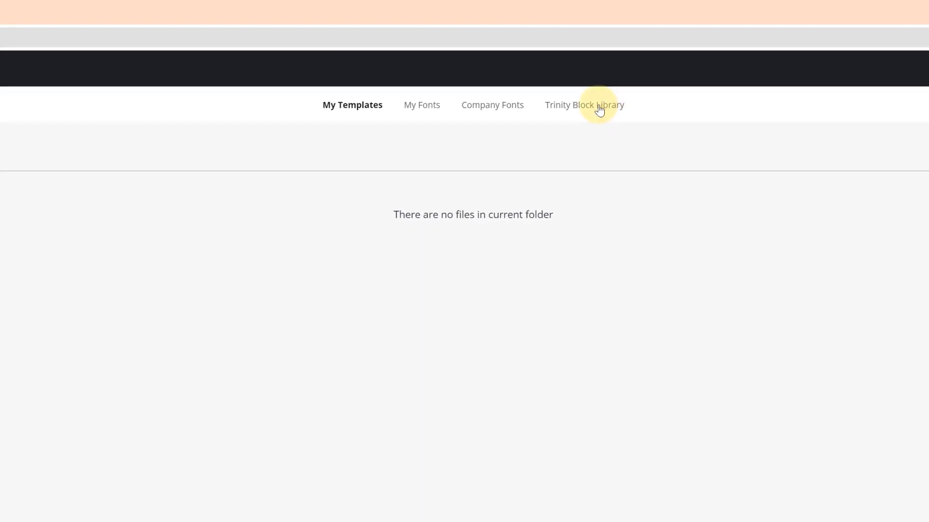
left_click(599, 111)
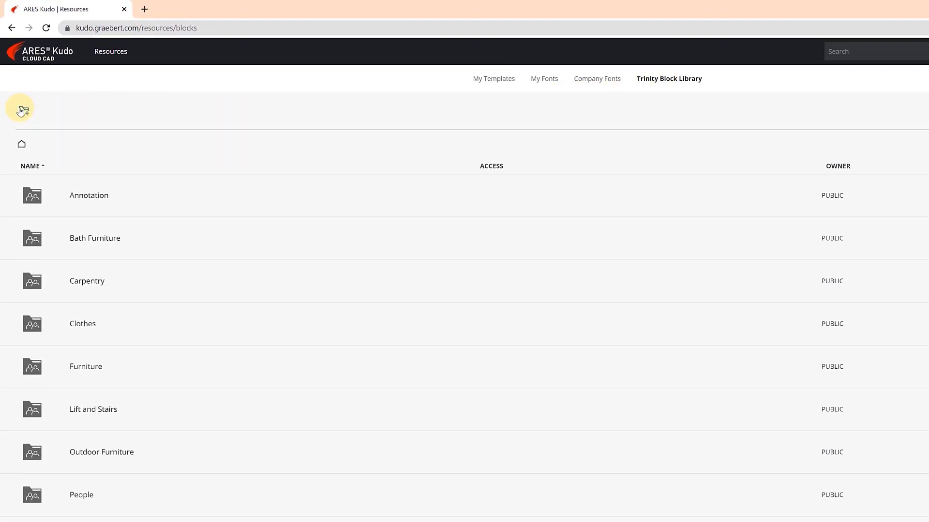
- Create a block library named 'Company Library' marked as an organization library
left_click(20, 111)
type("Company Library")
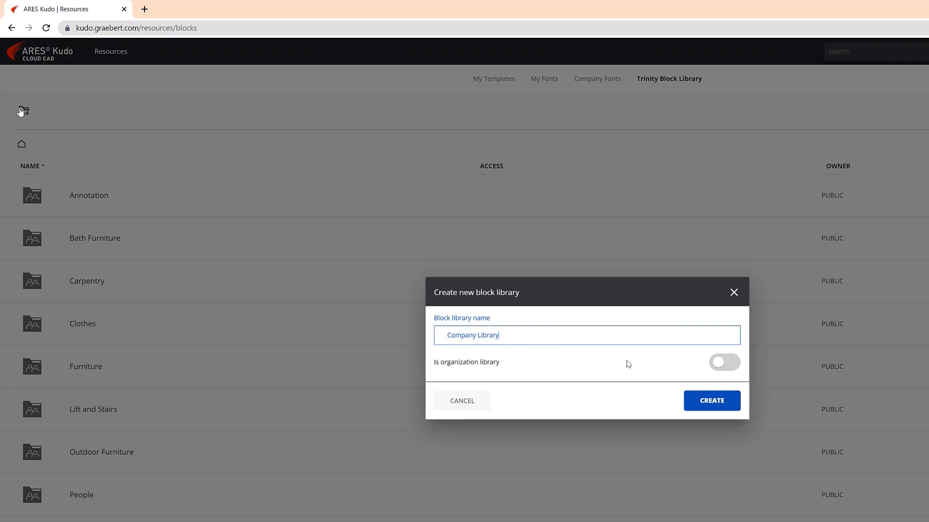
left_click(716, 367)
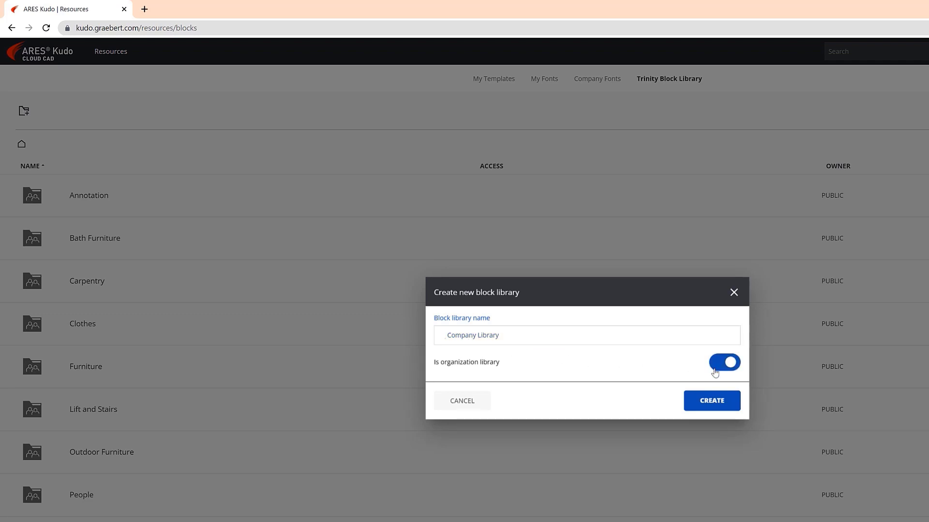
left_click(714, 401)
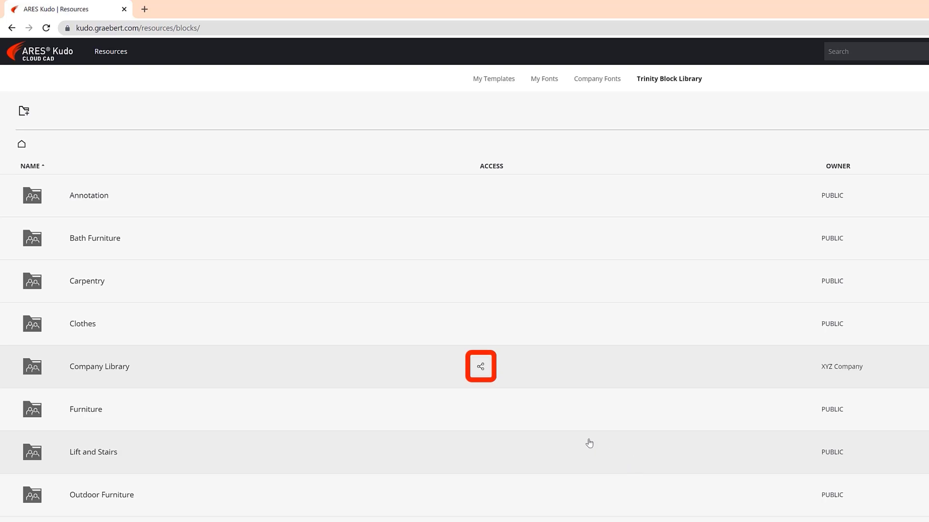
- Share the Company Library with the first colleague's e-mail as Editor
left_click(480, 366)
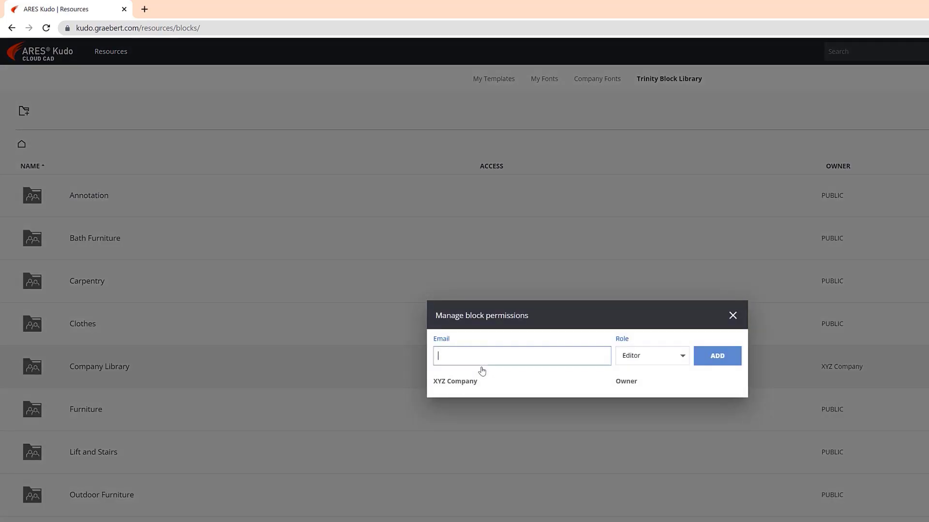
type("milt")
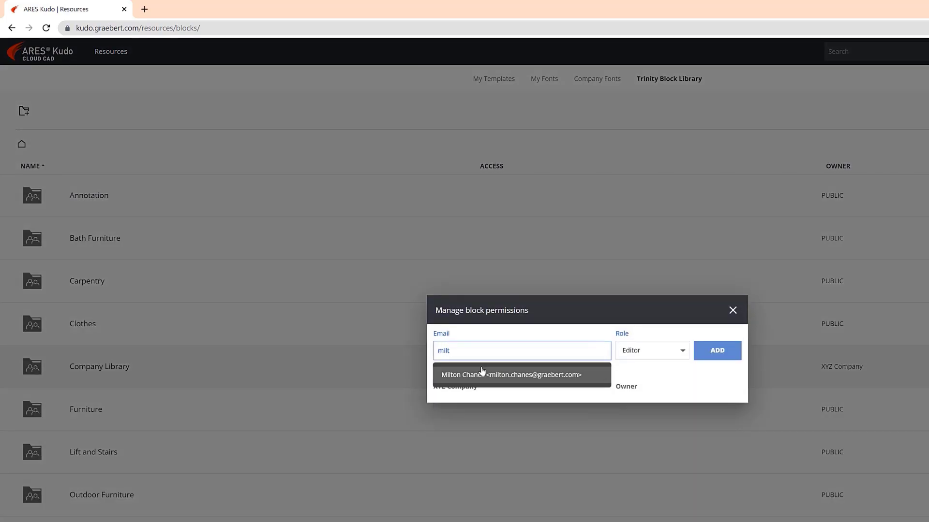
left_click(482, 373)
left_click(709, 361)
- Add a second colleague's e-mail with the Viewer role and close the permissions window
left_click(541, 348)
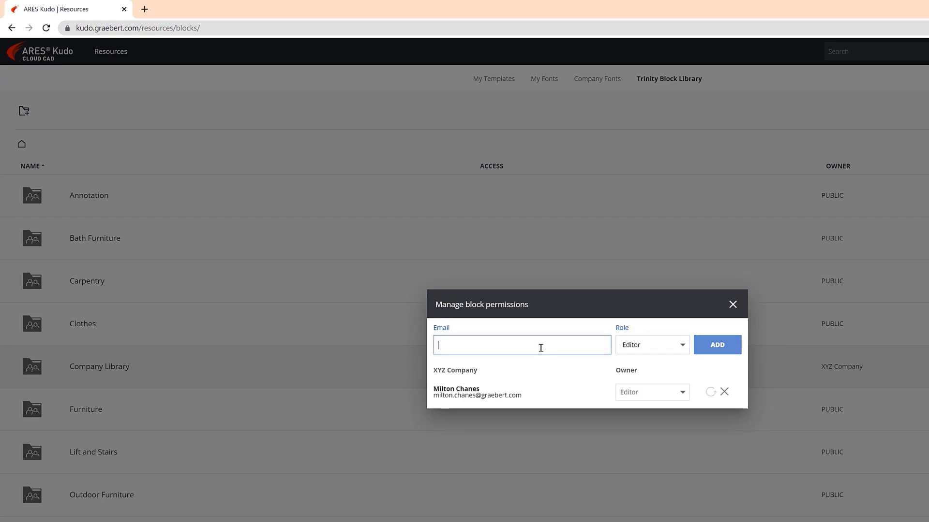
type("andrea")
left_click(543, 364)
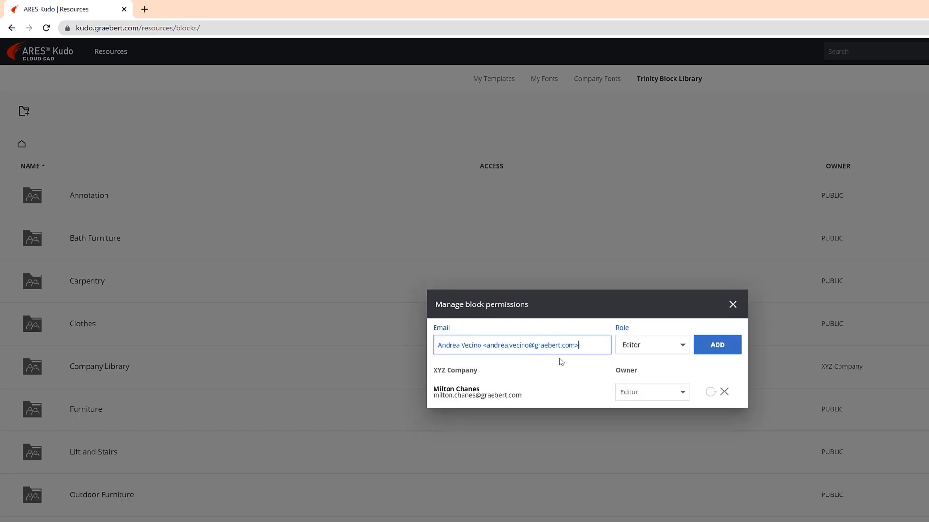
left_click(651, 341)
left_click(658, 382)
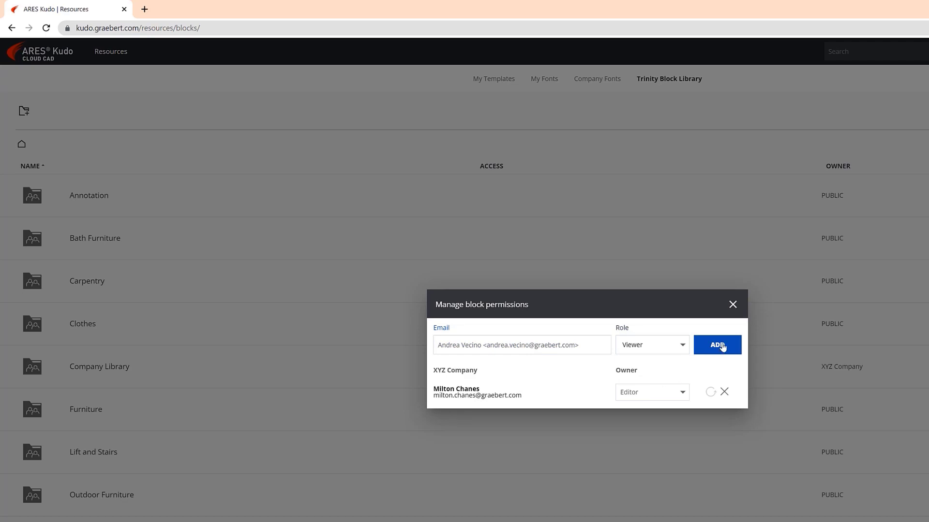
left_click(722, 347)
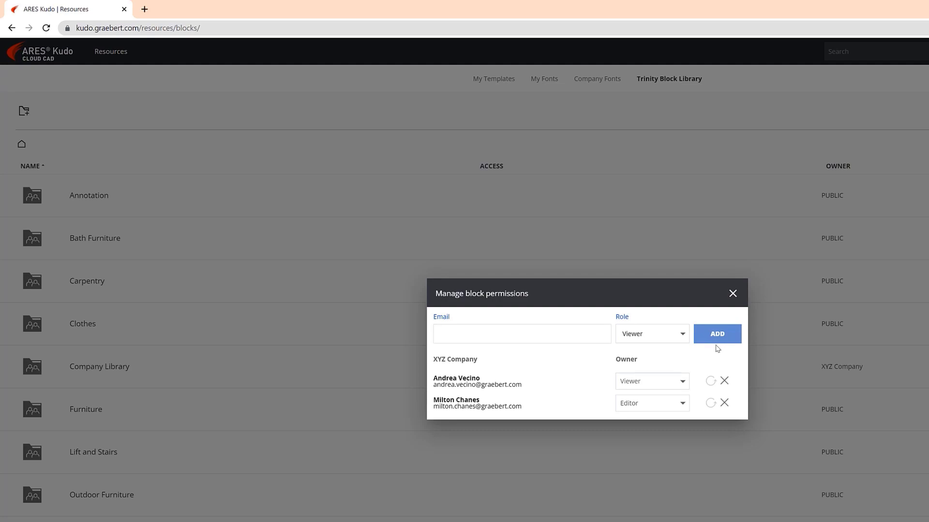
left_click(732, 294)
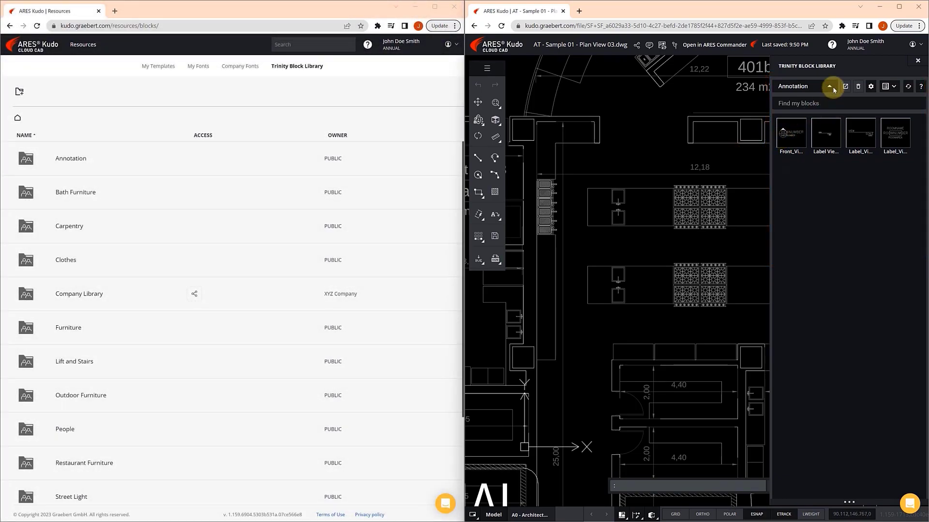
- Select Company Library in the drawing's block panel, then open its empty folder on Resources
left_click(830, 87)
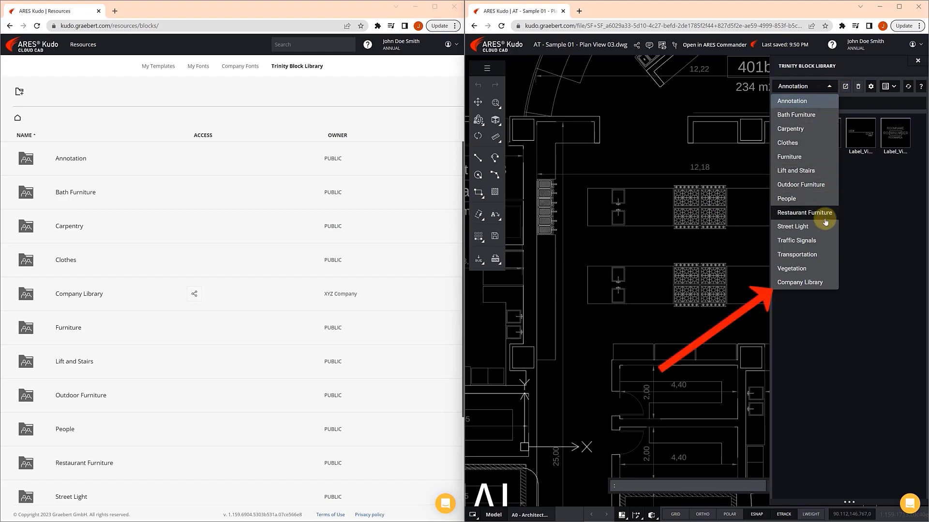
left_click(812, 283)
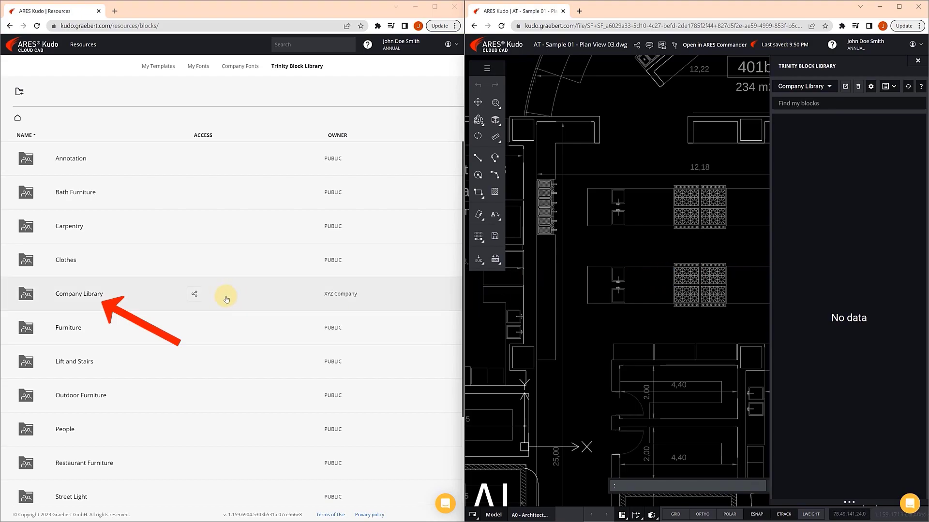
left_click(90, 293)
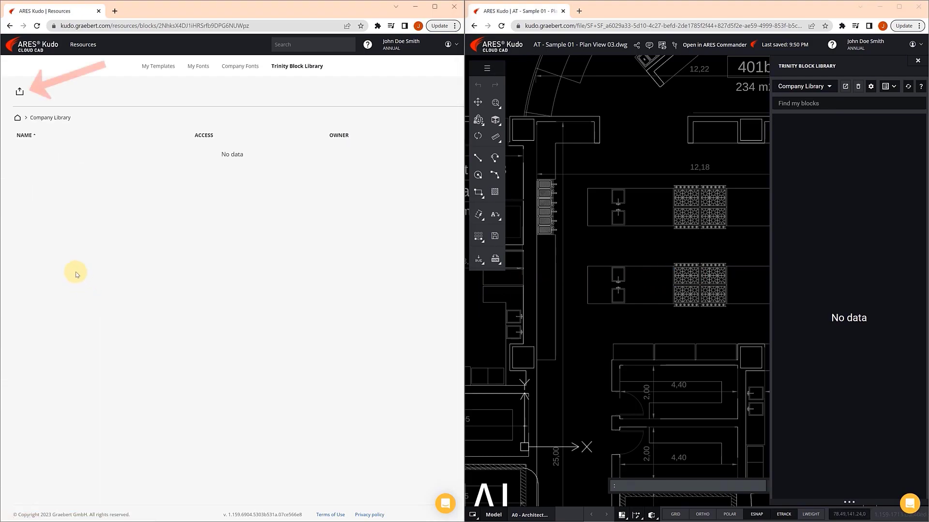
- Upload all 17 .dwg block files from the Blocks folder into the Company Library
left_click(20, 95)
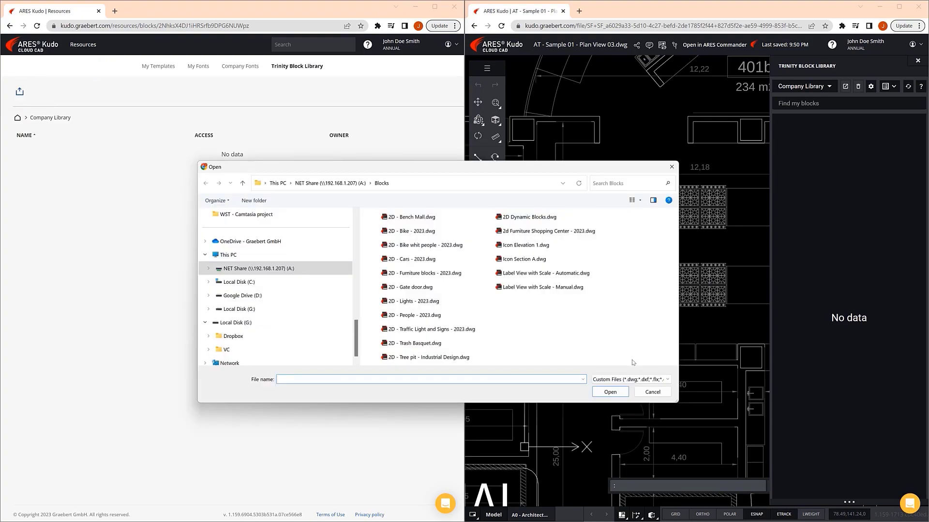
left_click_drag(632, 361, 385, 218)
left_click(610, 392)
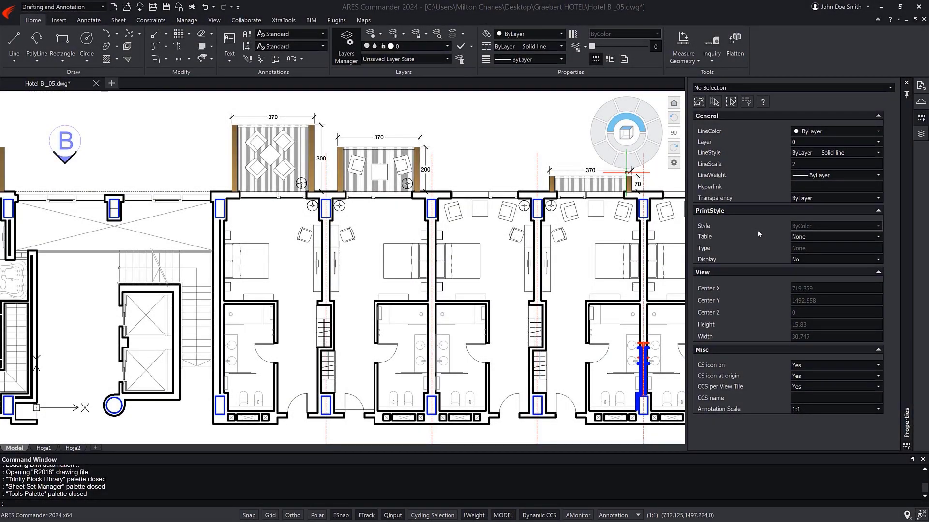
- Open the Trinity Block Library palette in Commander and show the Company Library blocks
right_click(791, 53)
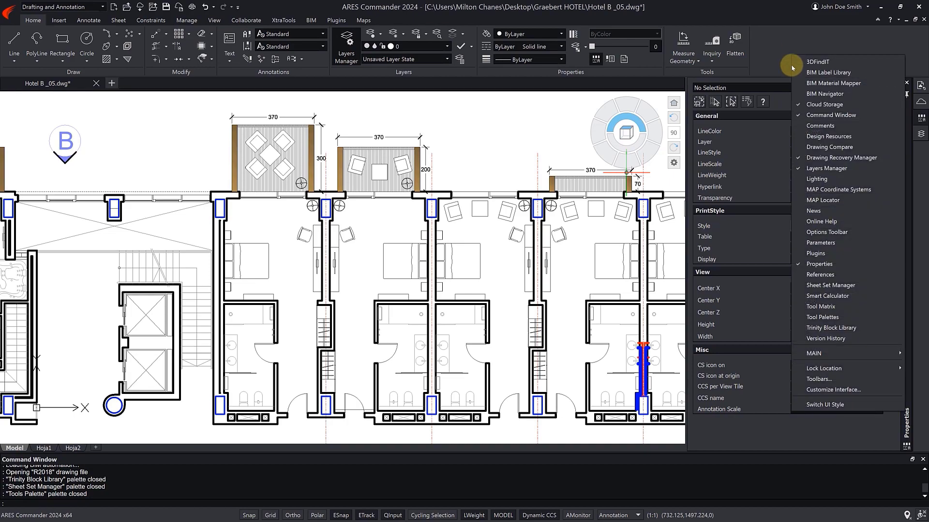
left_click(864, 327)
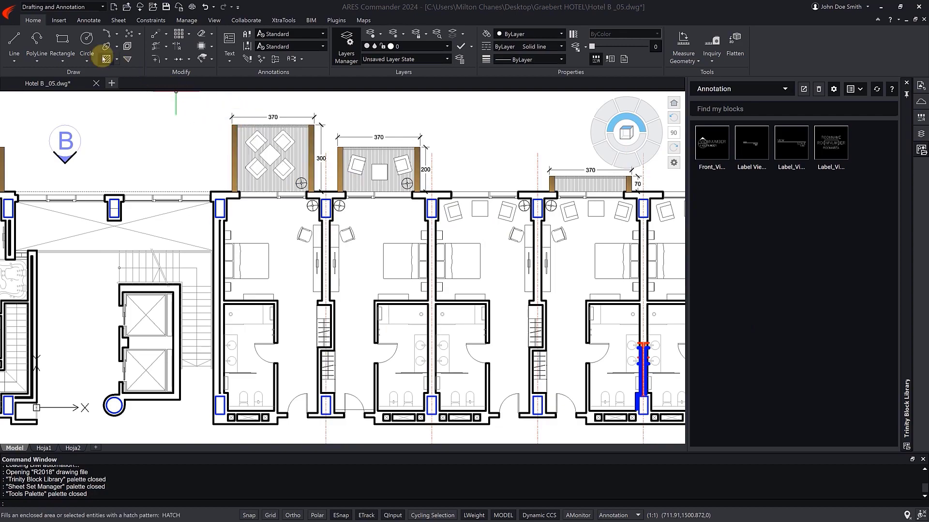
left_click(58, 20)
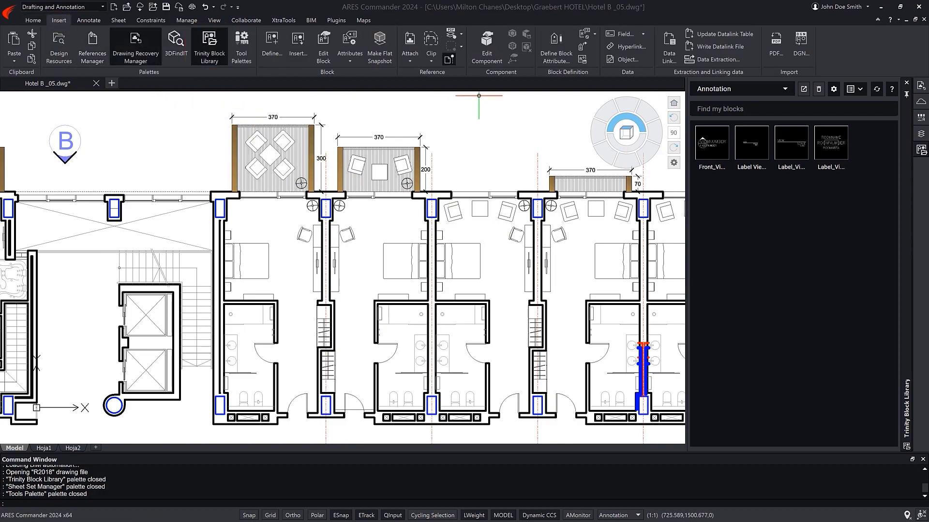
left_click(752, 85)
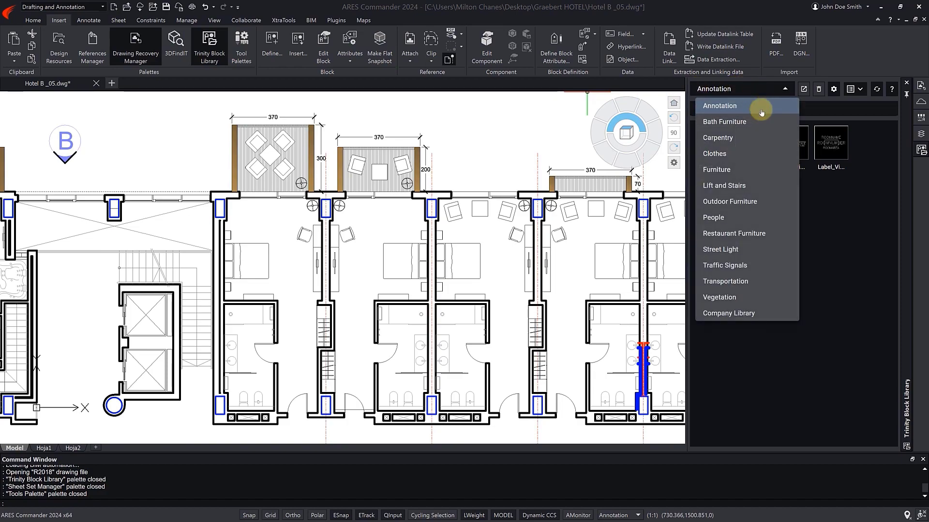
left_click(767, 311)
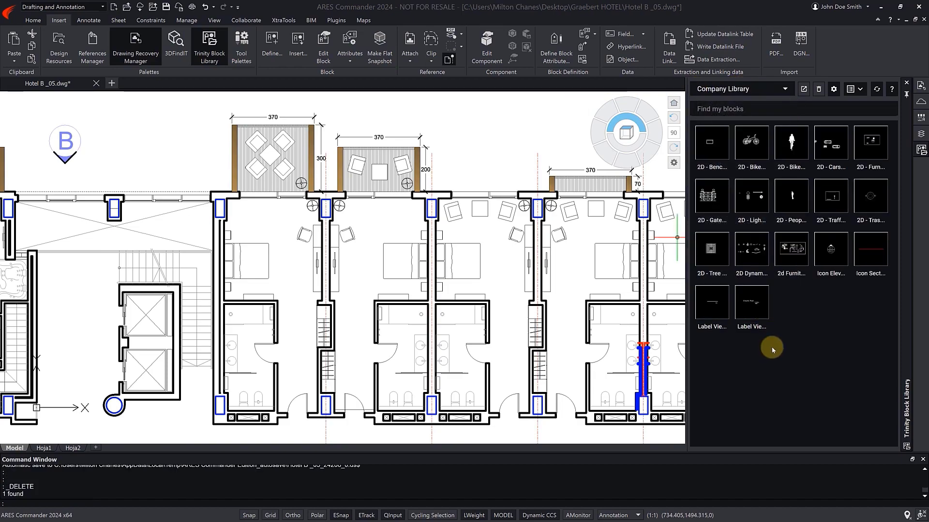
- Insert the 2D - Trash Basquet block into the hotel plan with default X and Y scales
left_click(873, 205)
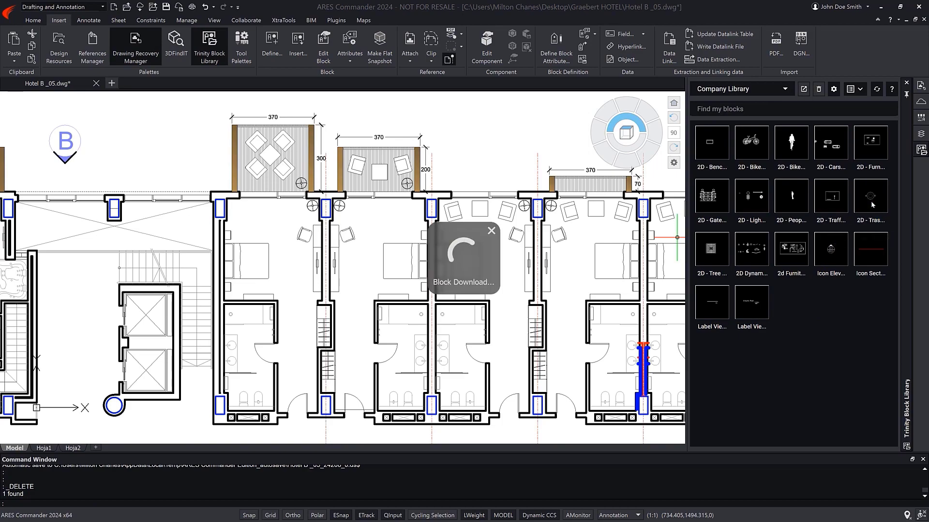
left_click(410, 219)
key("Return")
key("Return")
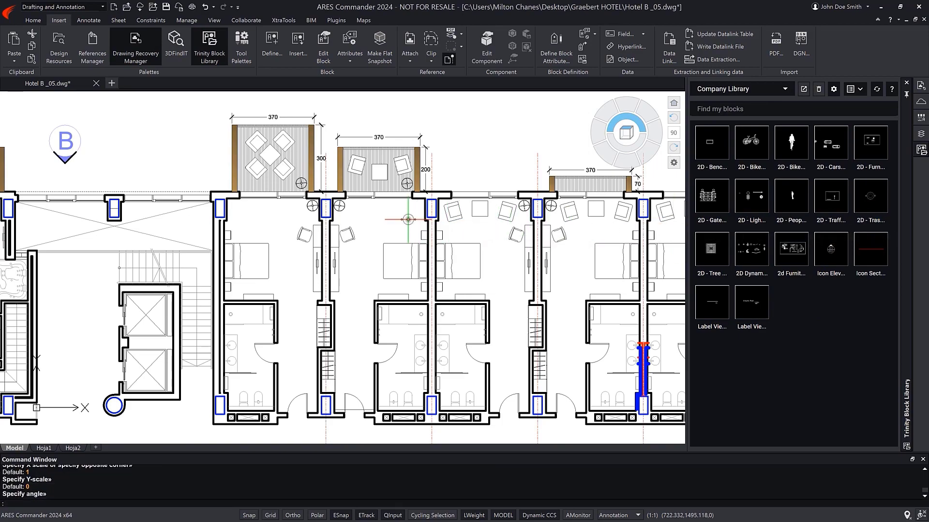
key("Return")
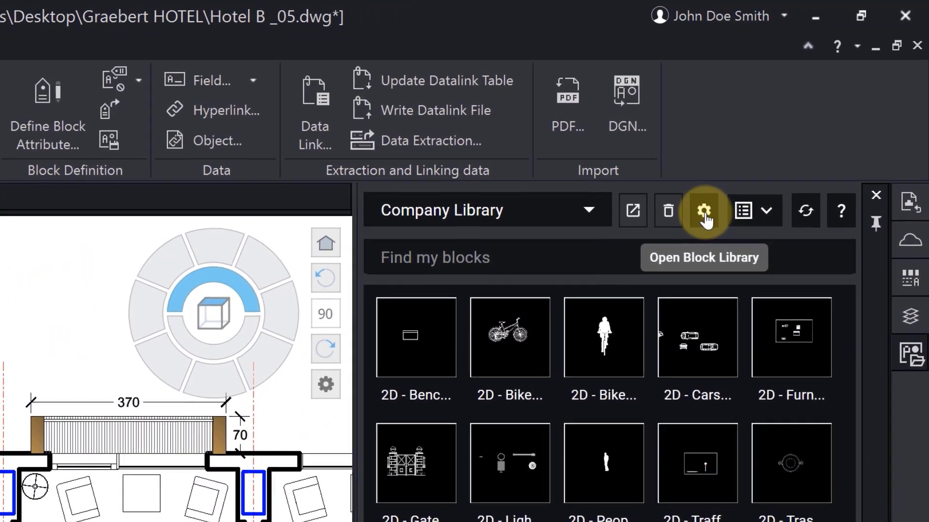
- Delete 2D - Bench Mall, 2D - Bike - 2023 and 2D - Bike whit people - 2023 from Company Library in Kudo
left_click(704, 212)
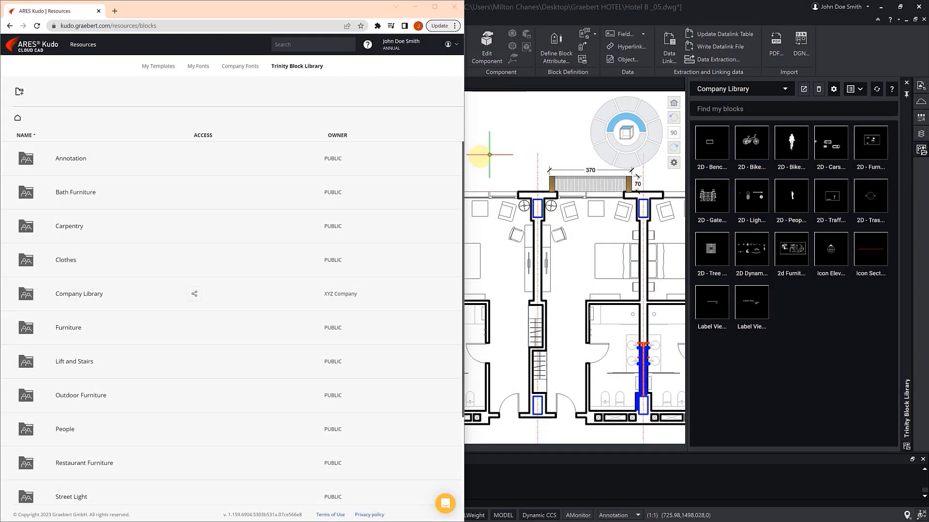
left_click(89, 294)
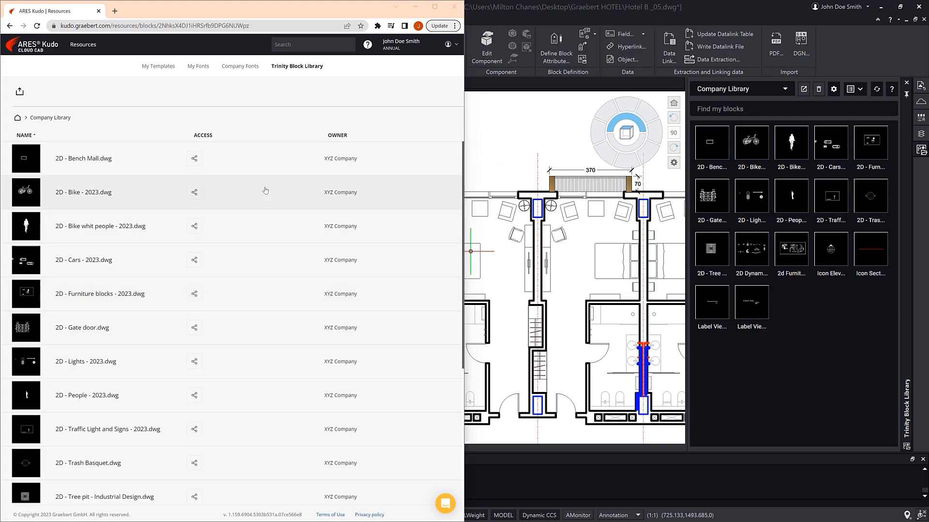
left_click(243, 166)
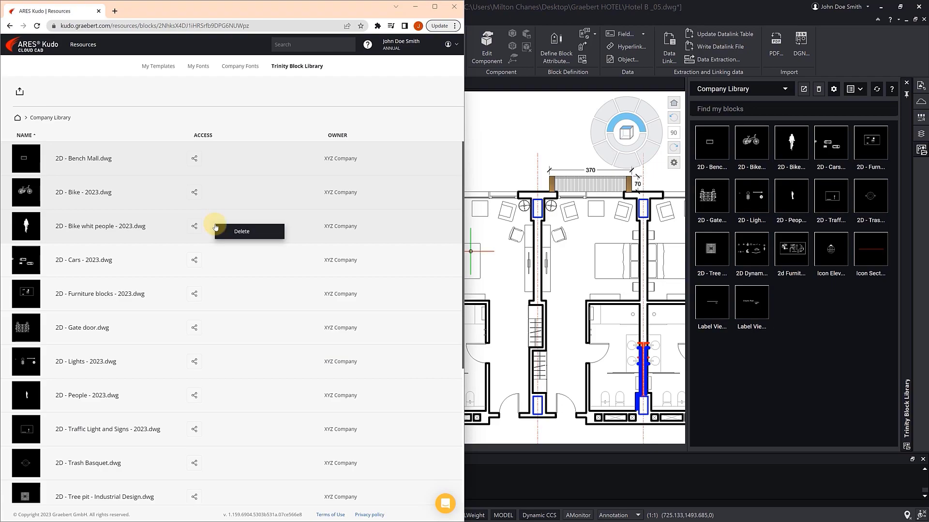
key("Delete")
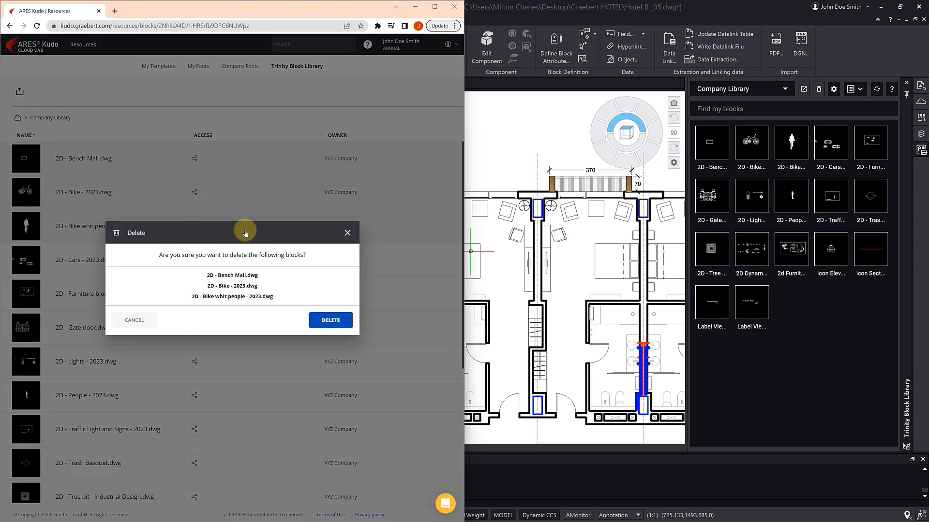
left_click(334, 323)
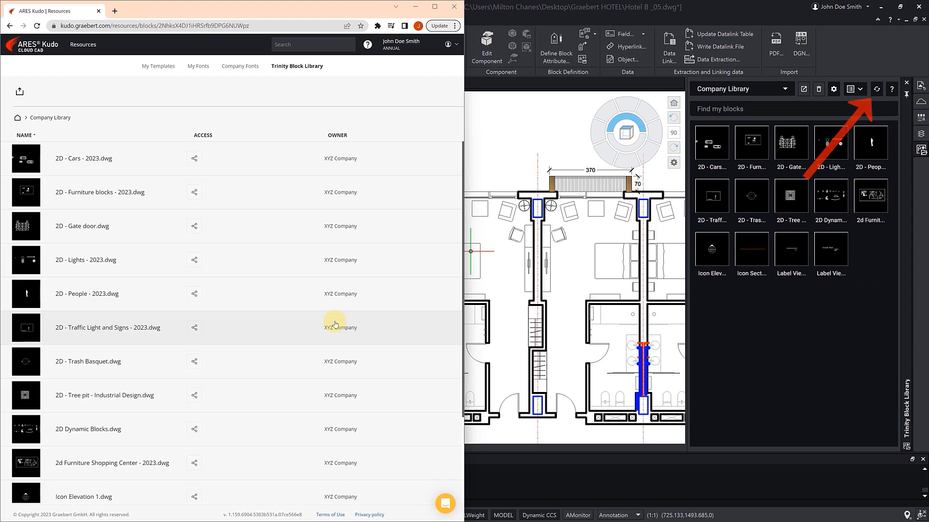
- Upload the 38 drawings from Bar counter.dwg through Window 390x235.dwg into the Company Library
left_click(19, 92)
left_click(438, 228)
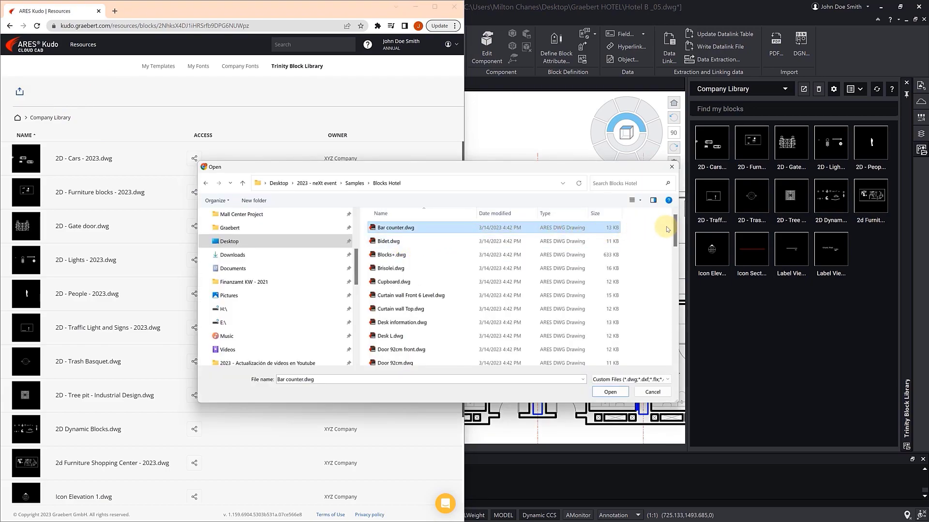
left_click_drag(673, 230, 674, 338)
left_click(599, 360, "shift")
left_click(606, 392)
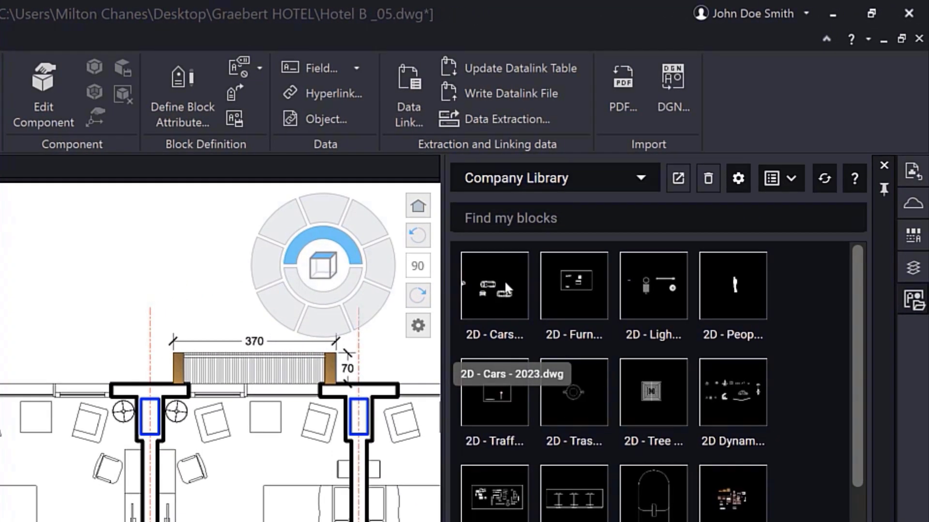
- Delete the 2D - Cars - 2023 tile from Commander's Trinity Block Library palette and confirm
left_click(505, 283)
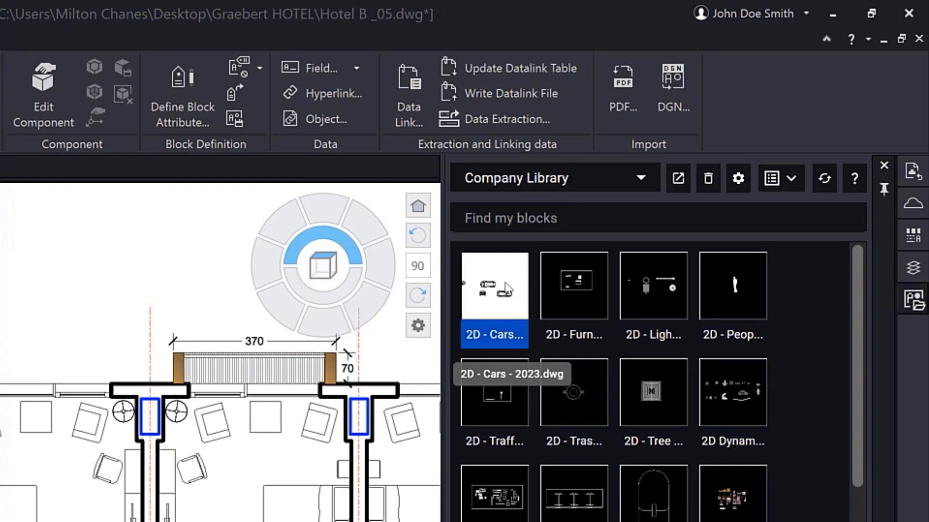
right_click(506, 283)
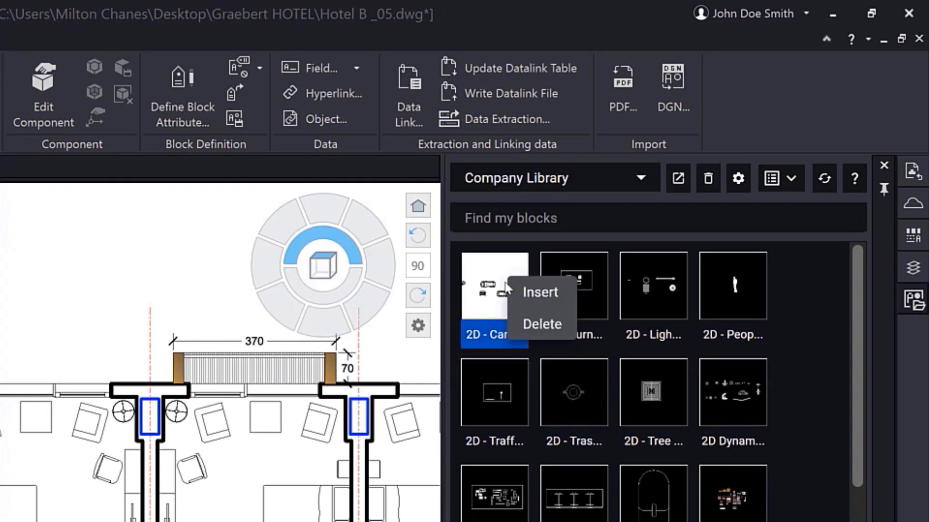
left_click(537, 323)
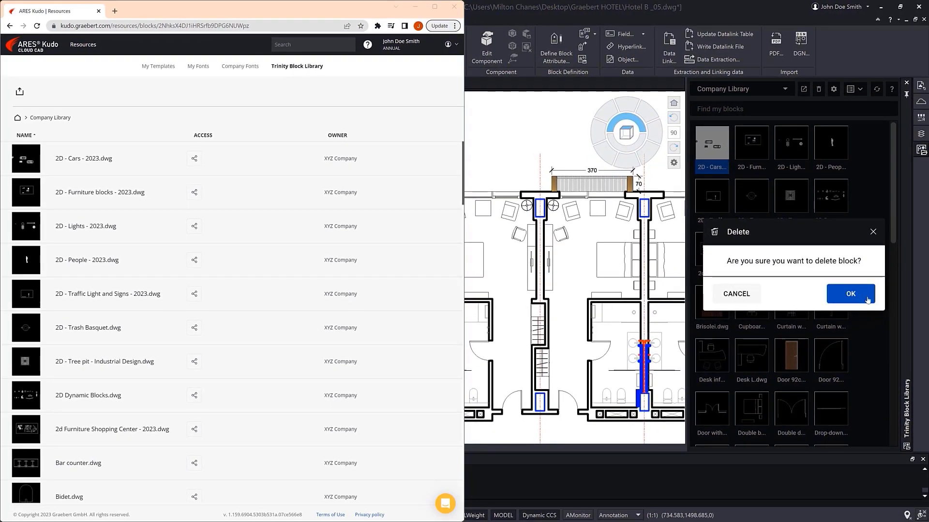
left_click(847, 396)
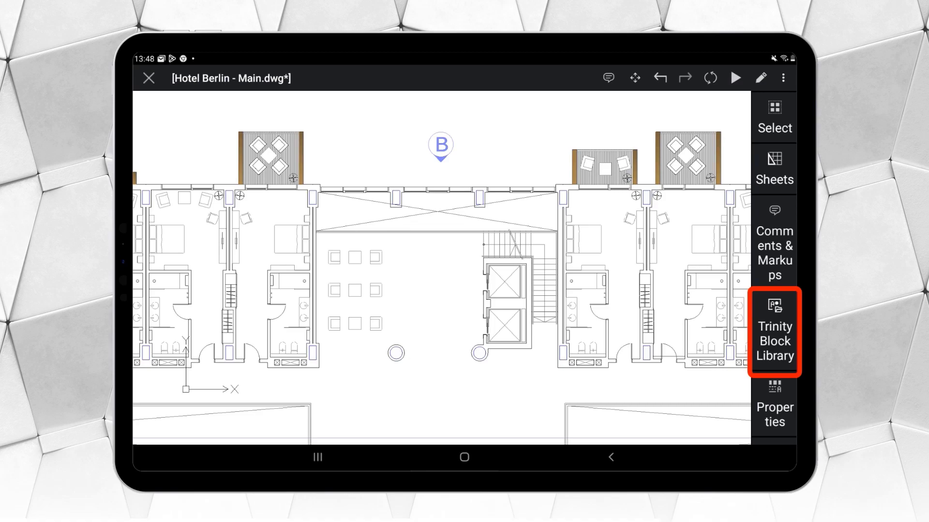
- Show the Company Library category in ARES Touch's Trinity Block Library panel
left_click(774, 341)
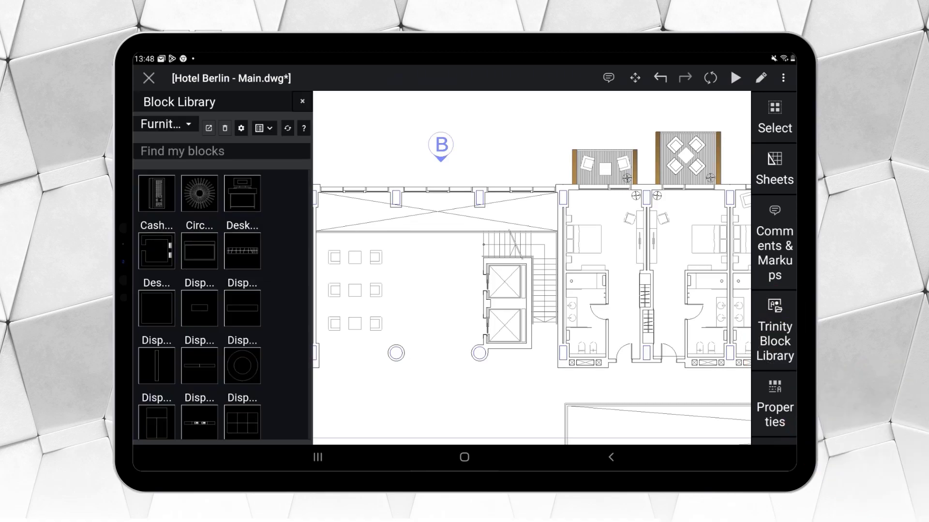
left_click(164, 124)
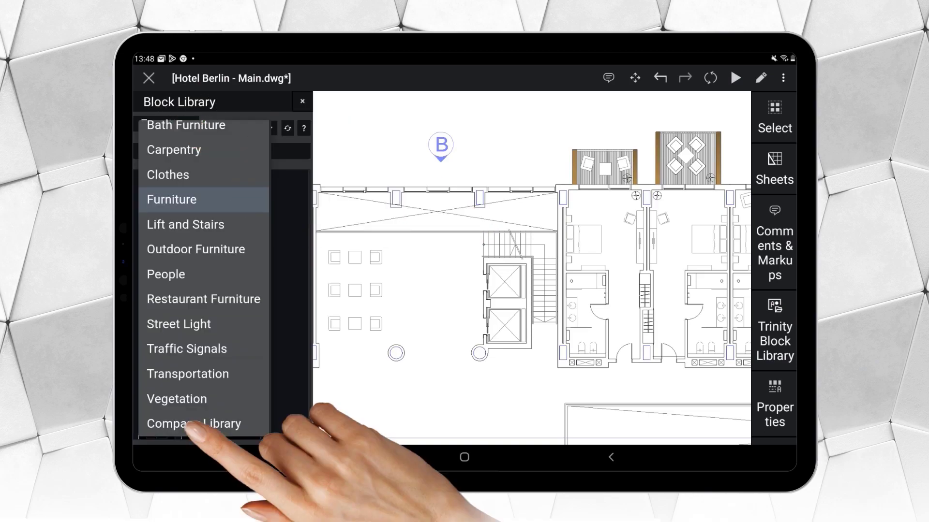
left_click(196, 424)
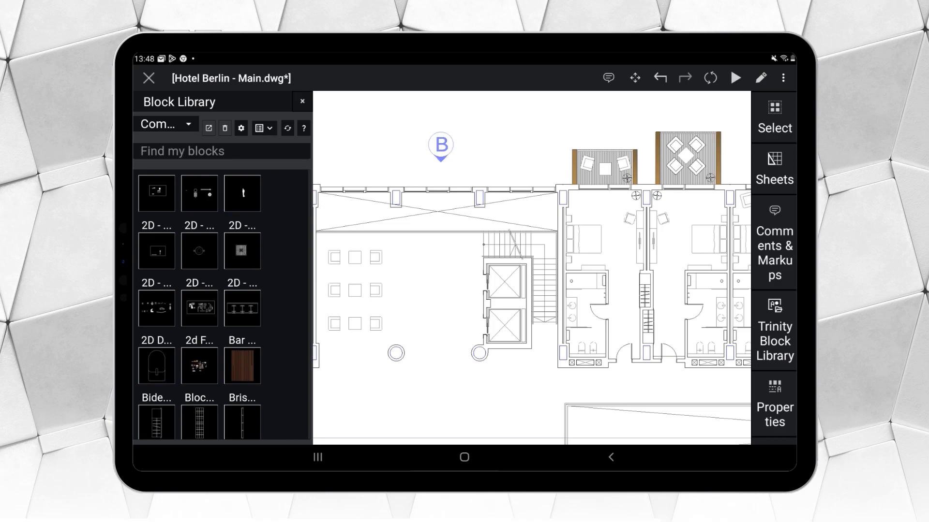
- Insert the small round block left of the lounge chairs, accepting the default X and Y scales
right_click(199, 250)
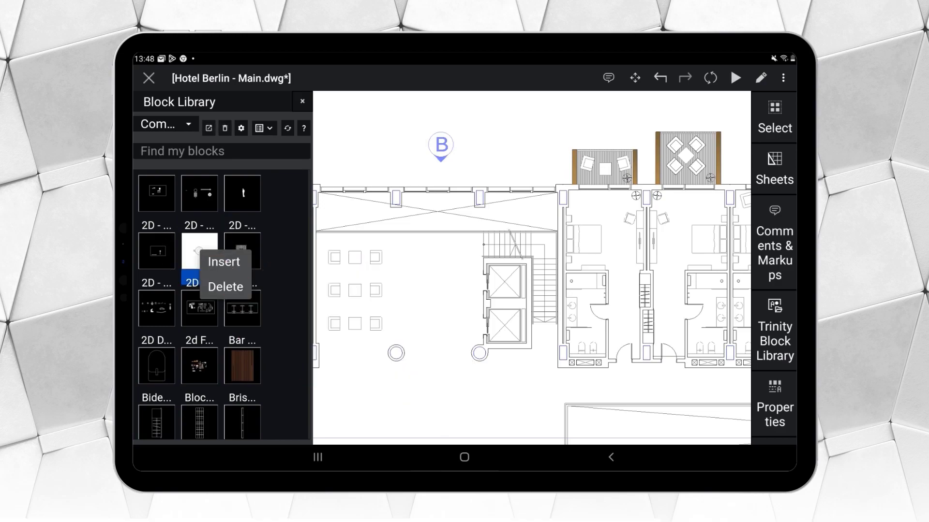
left_click(227, 261)
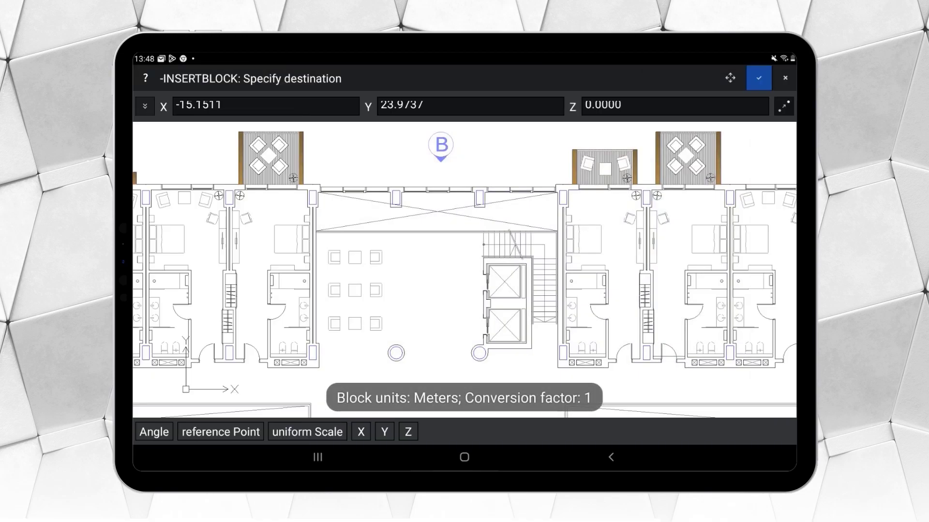
left_click_drag(342, 349, 339, 352)
left_click(758, 77)
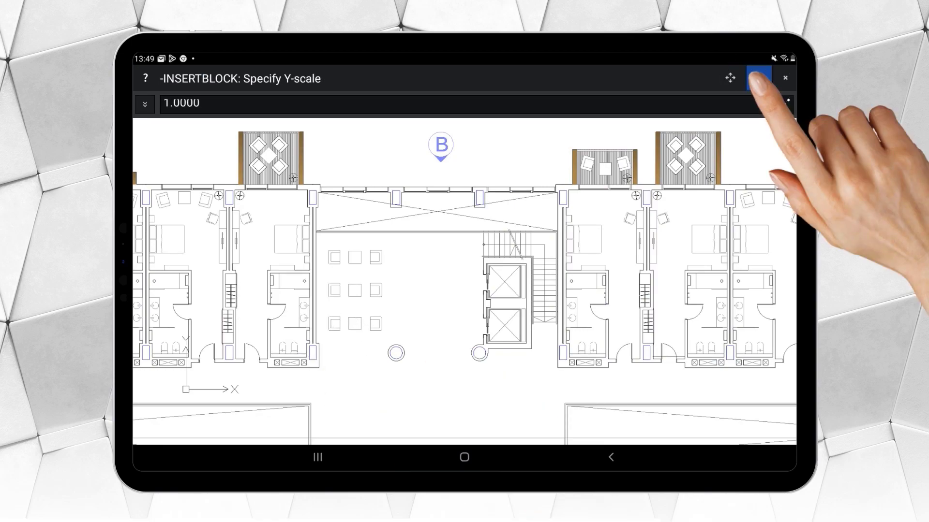
left_click(758, 78)
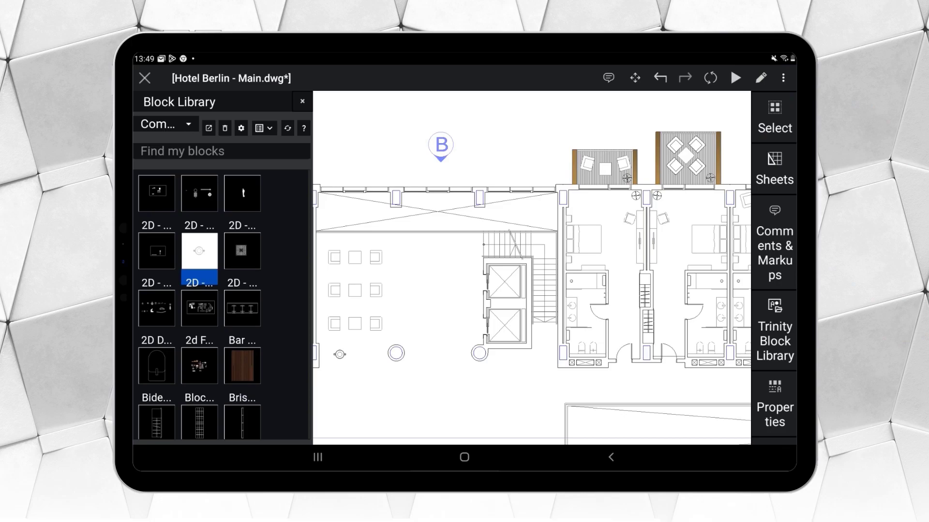